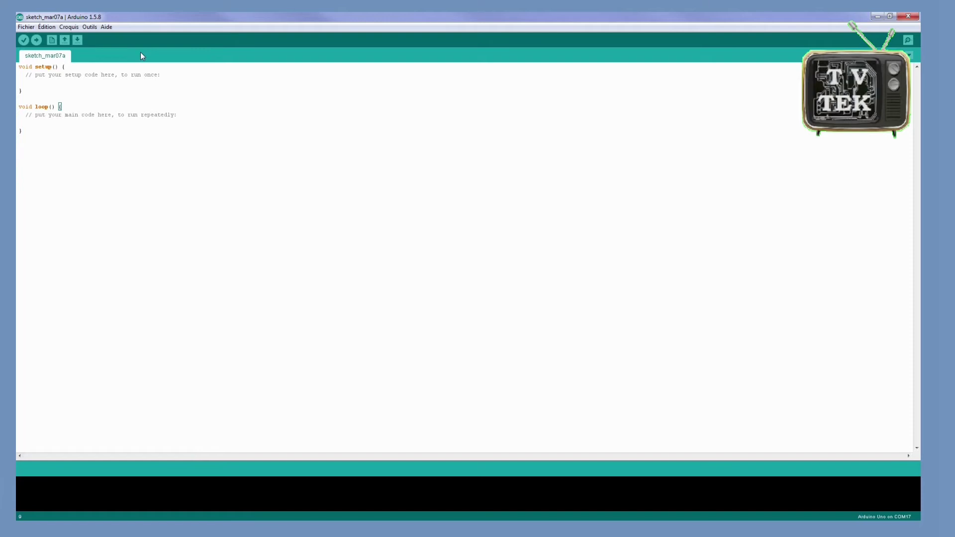
- Import the Sensor_HC-SR04.zip library from the desktop via Add Library
click(69, 27)
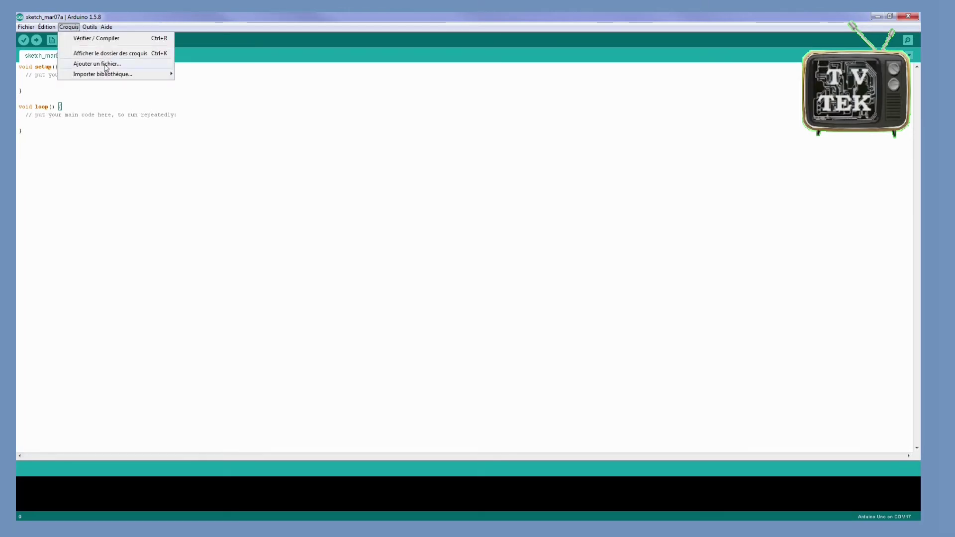
mouse_move(102, 73)
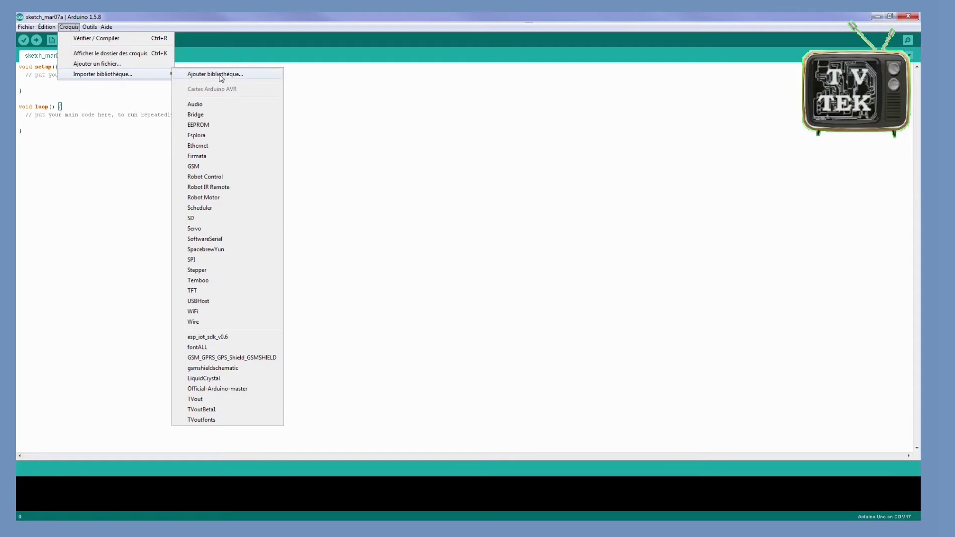
click(221, 75)
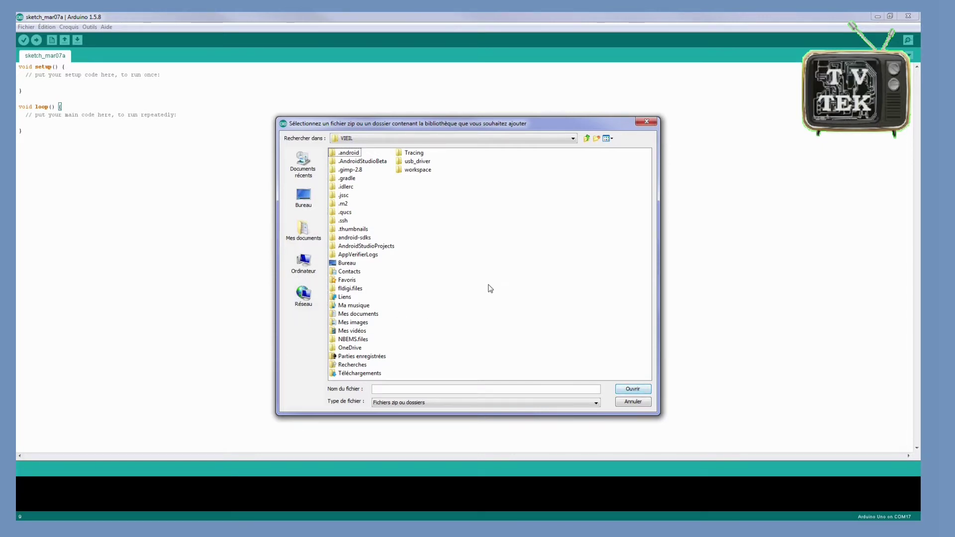
click(295, 200)
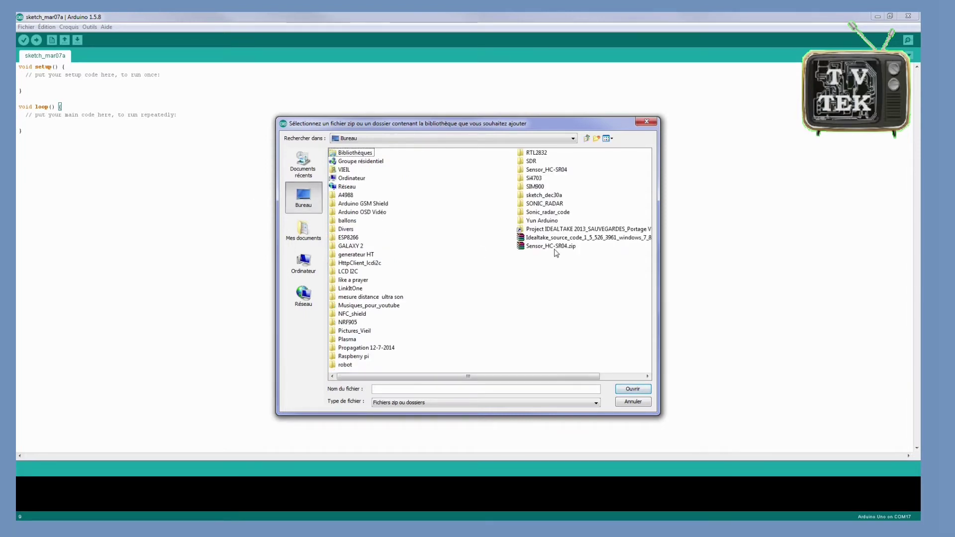
click(553, 247)
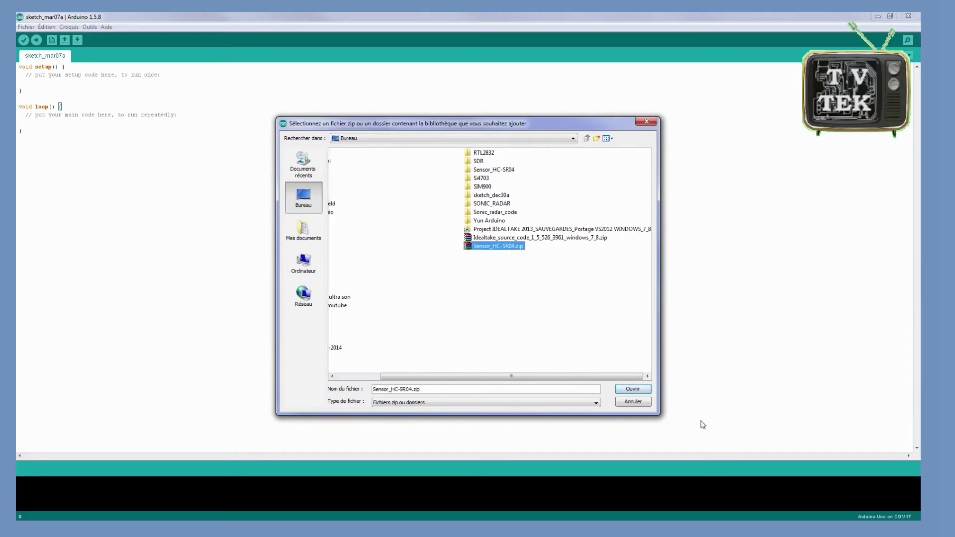
click(632, 390)
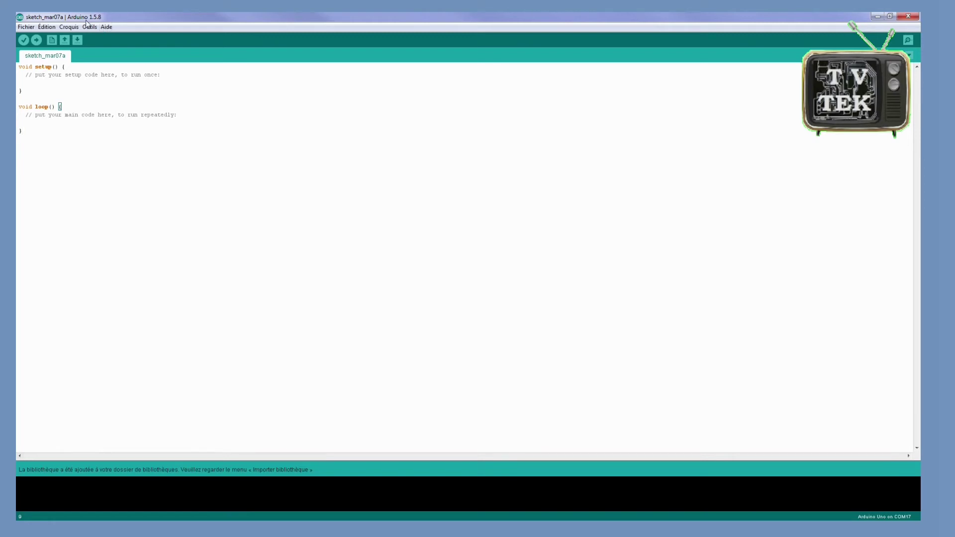
- Open the Sensor_HC-SR04 ViewDistanceInInch example sketch
drag(86, 18, 207, 90)
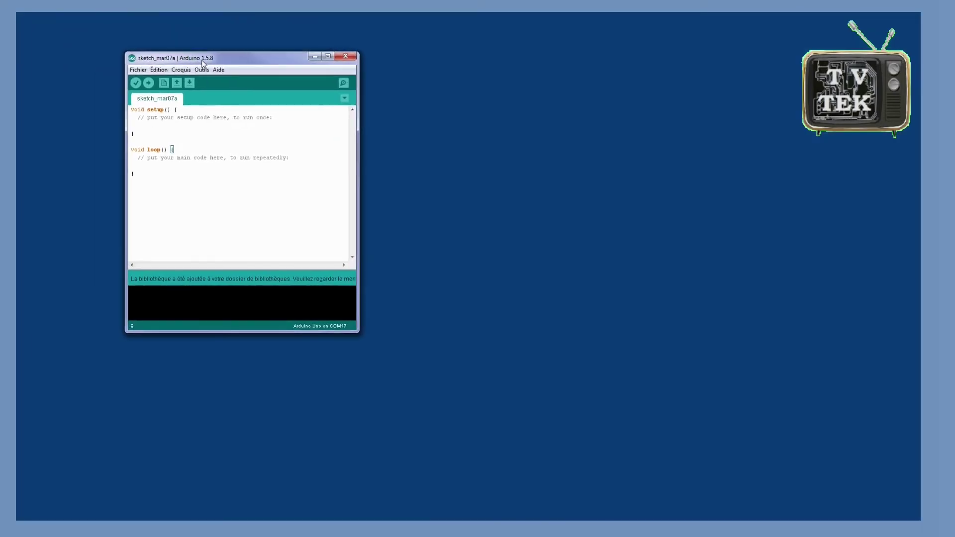
click(195, 105)
mouse_move(224, 147)
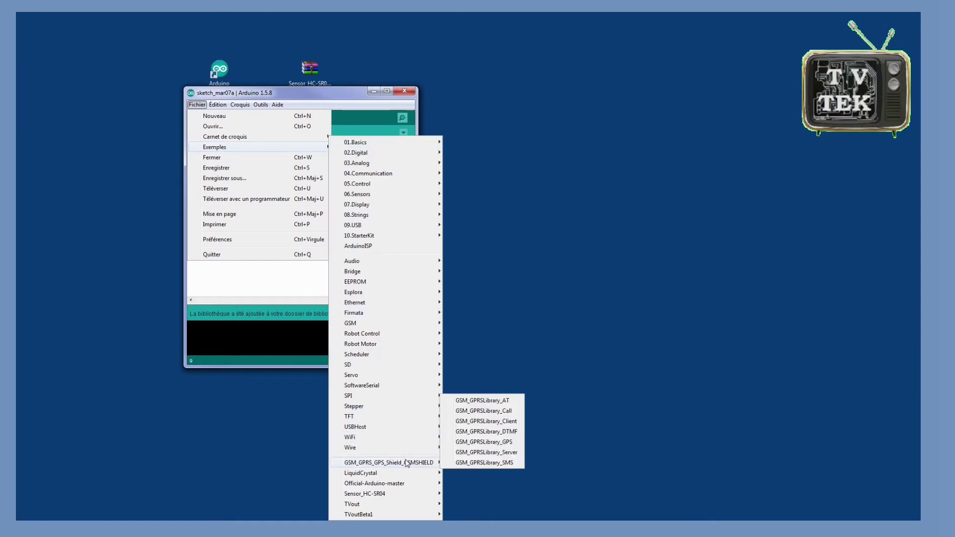
mouse_move(365, 494)
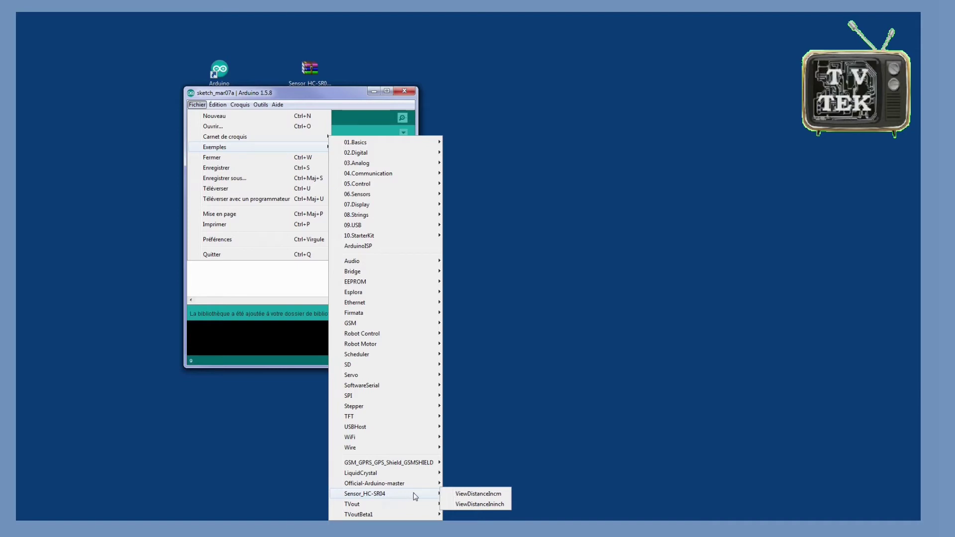
click(479, 499)
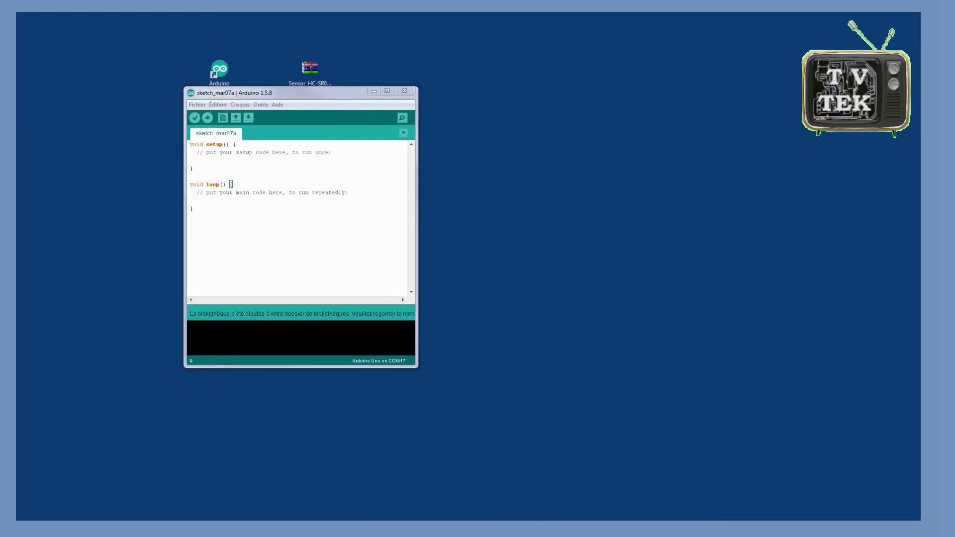
- Arrange the windows and close the empty sketch_mar07a sketch
drag(302, 223, 354, 112)
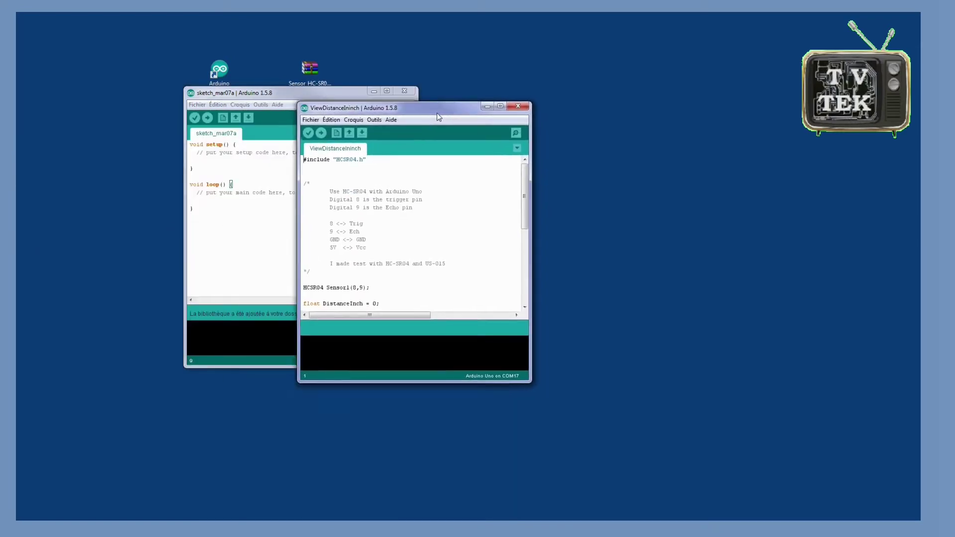
click(404, 91)
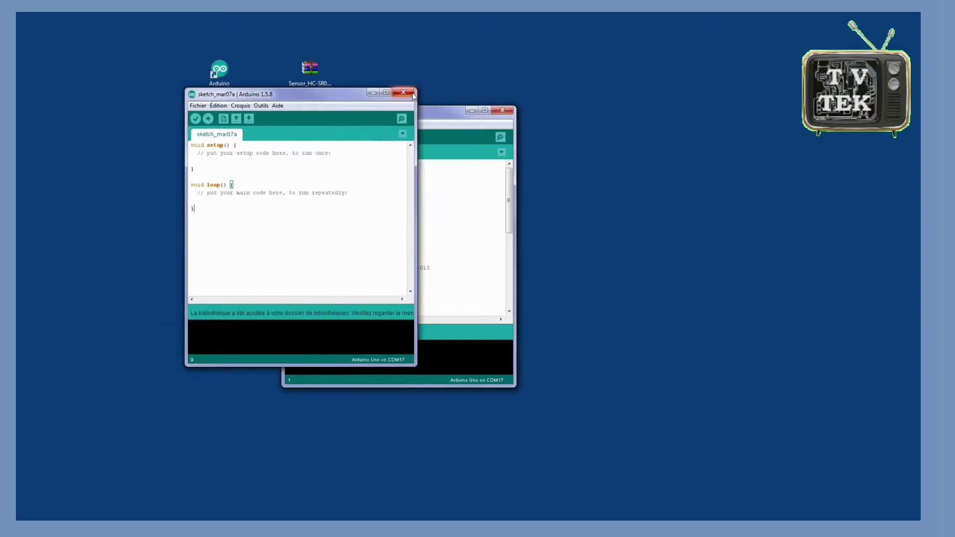
click(410, 232)
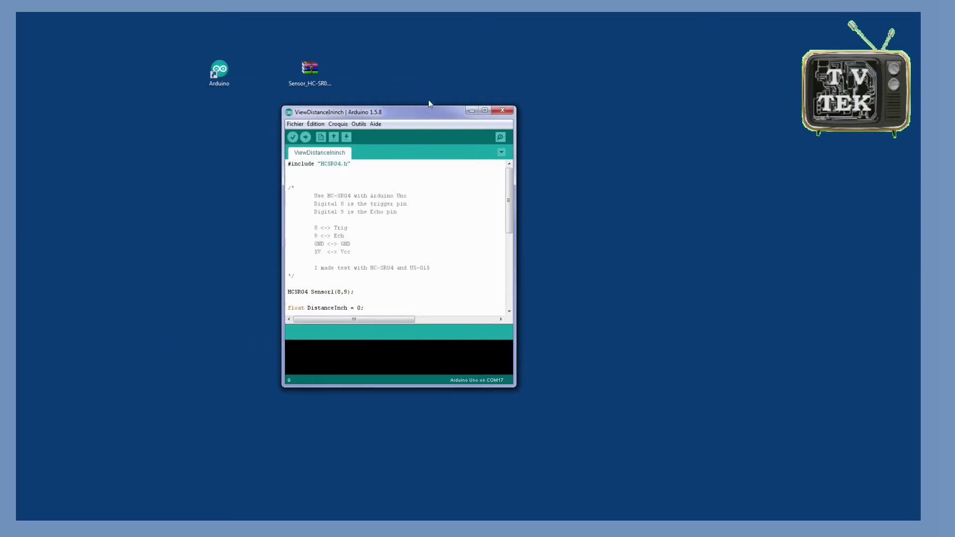
double_click(418, 111)
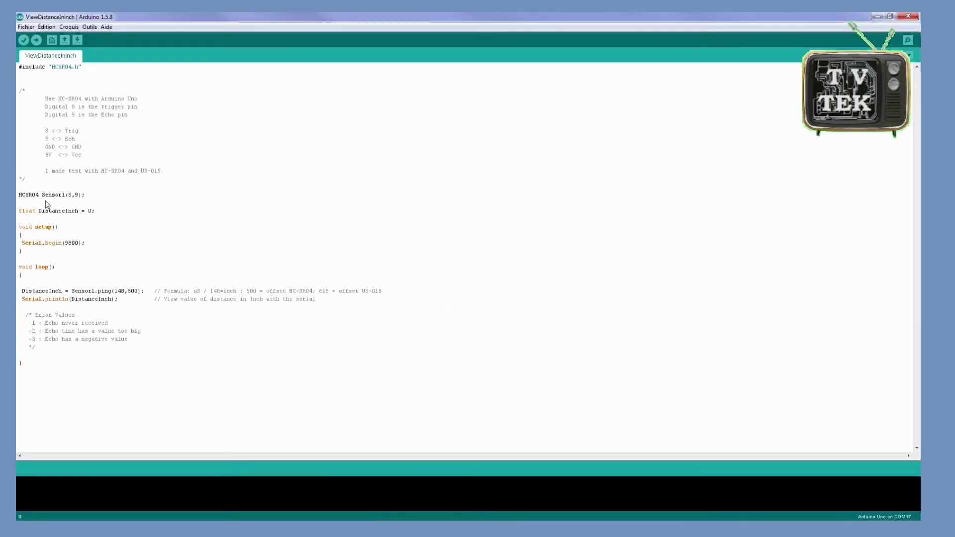
drag(19, 197, 41, 198)
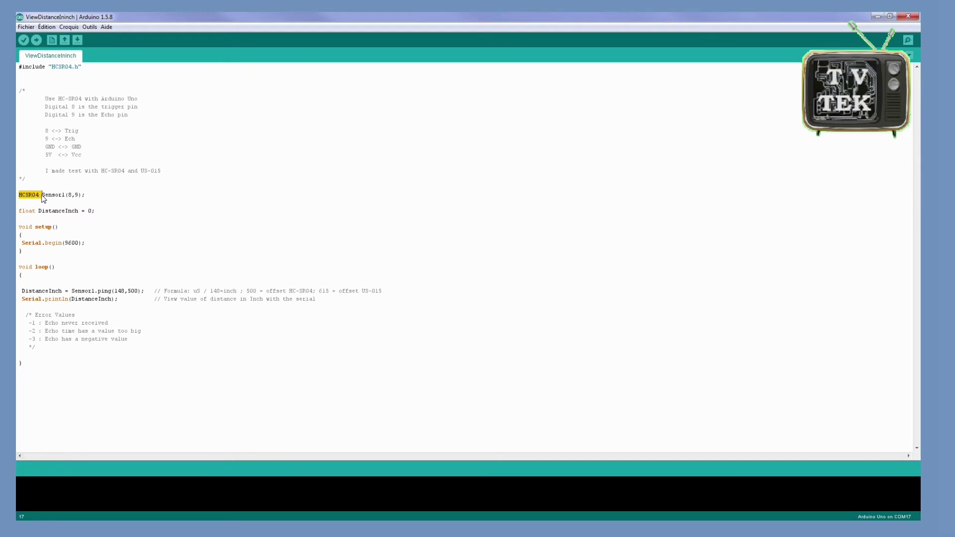
double_click(52, 196)
click(69, 197)
drag(69, 194, 77, 195)
click(127, 205)
drag(19, 210, 38, 211)
click(60, 219)
drag(84, 243, 19, 243)
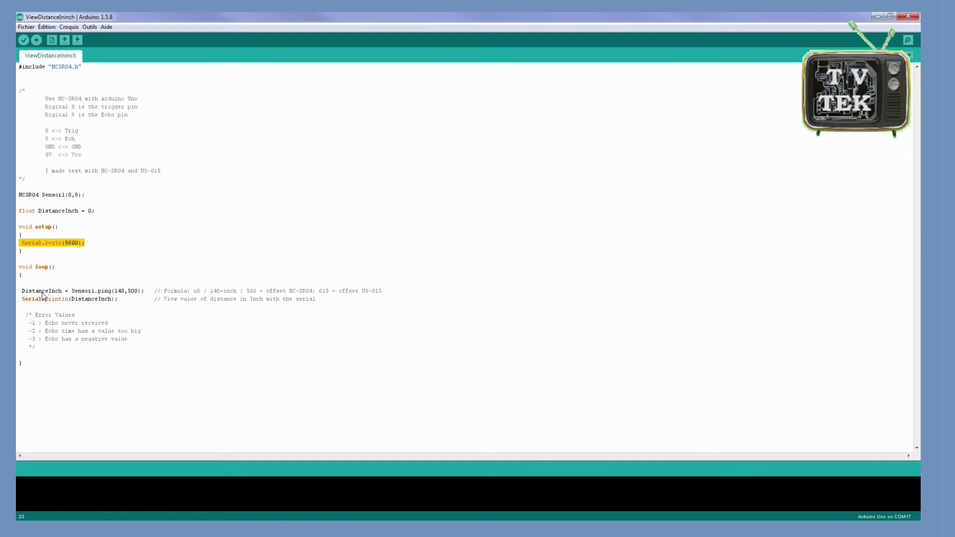
drag(21, 291, 125, 295)
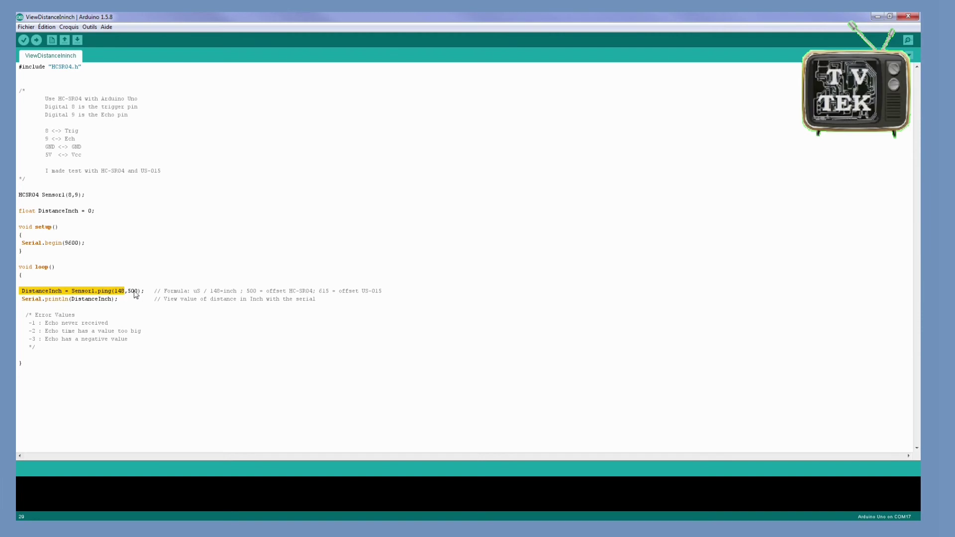
double_click(134, 292)
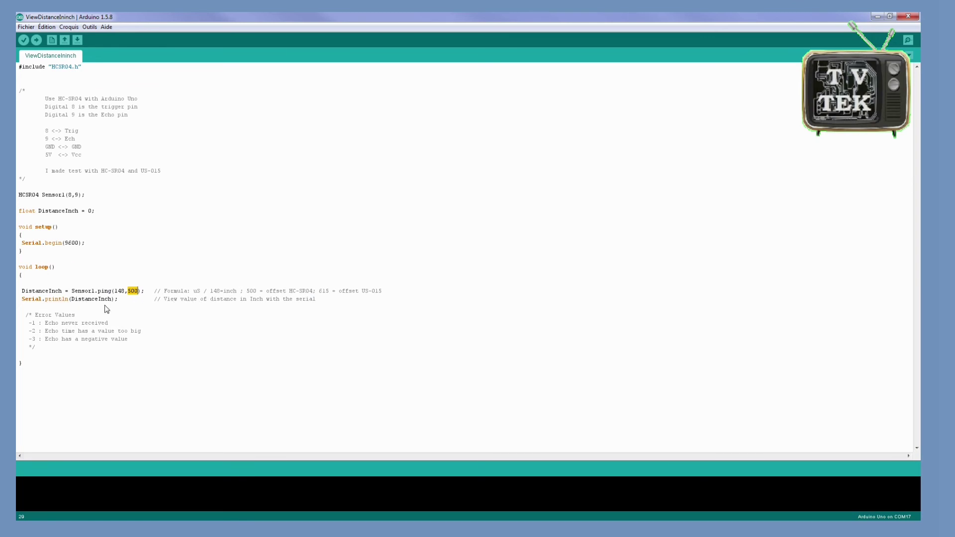
drag(19, 307, 35, 347)
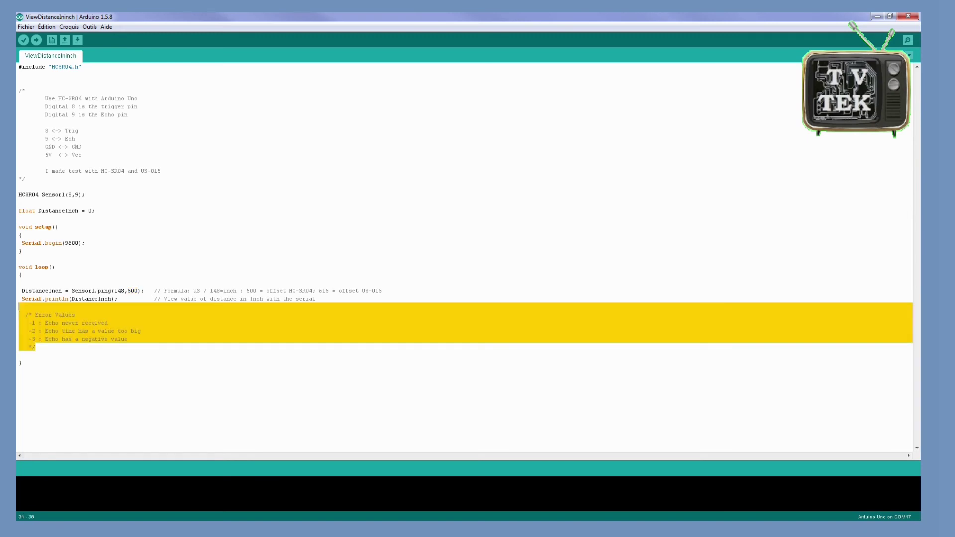
click(28, 342)
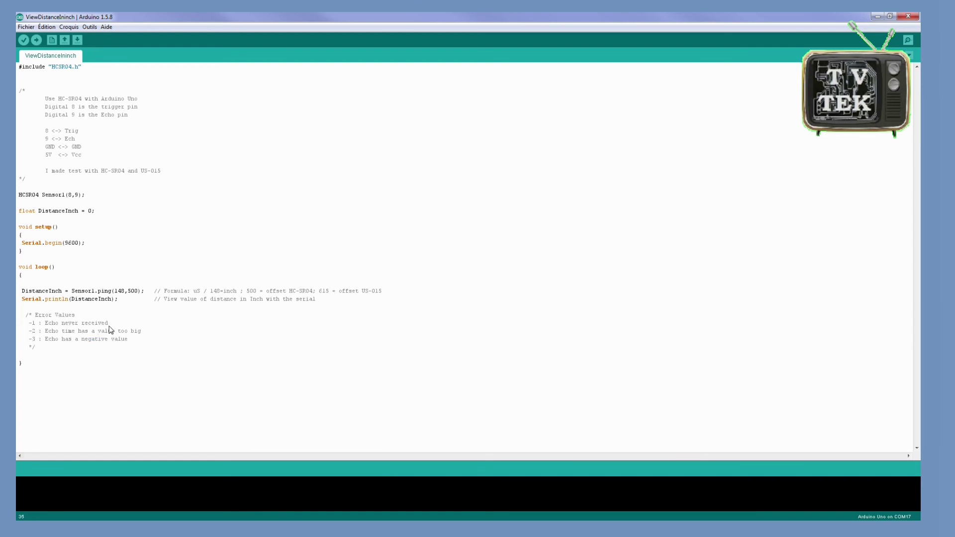
drag(25, 330, 37, 331)
drag(38, 339, 29, 342)
- Open the COM17 serial monitor with Ctrl+Shift+M to watch the inch readings
click(31, 347)
text(*/)
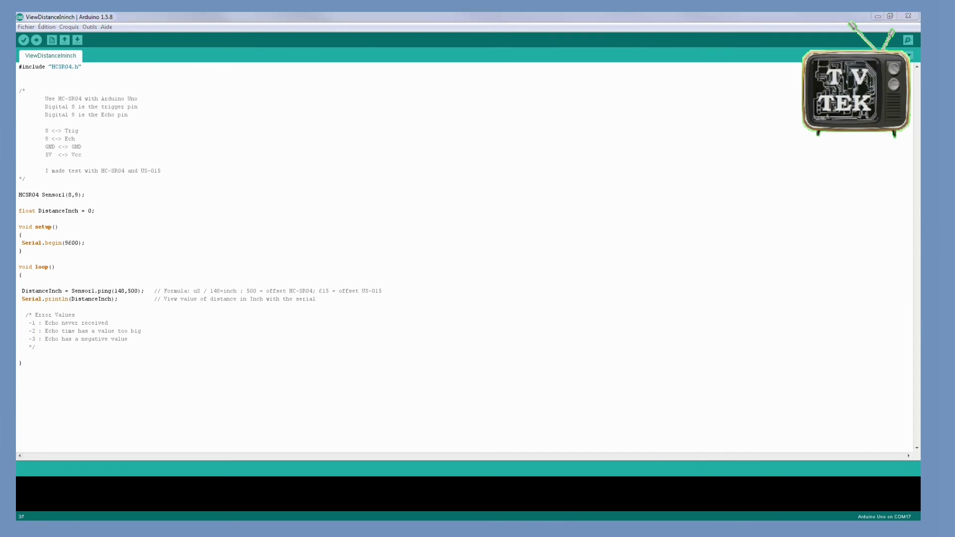
key(ctrl+shift+m)
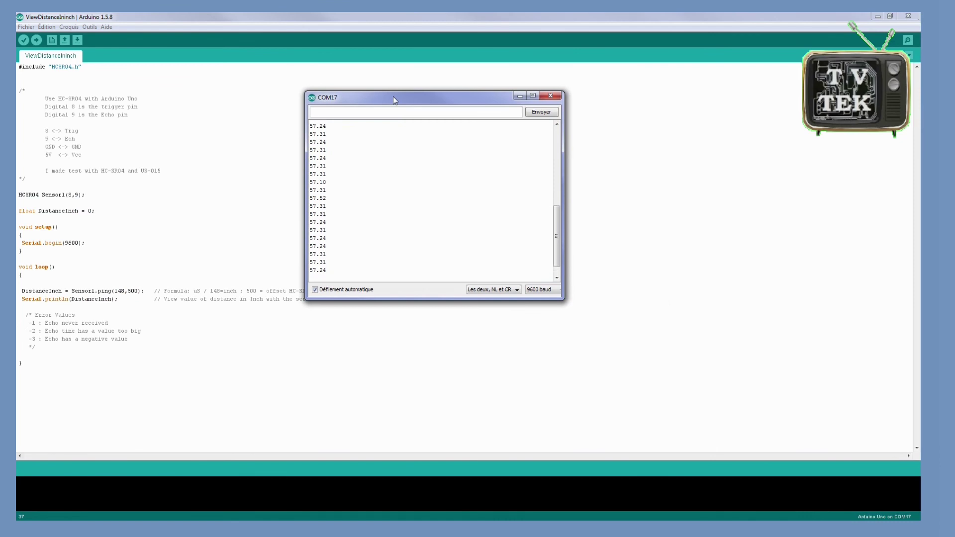
drag(393, 96, 394, 110)
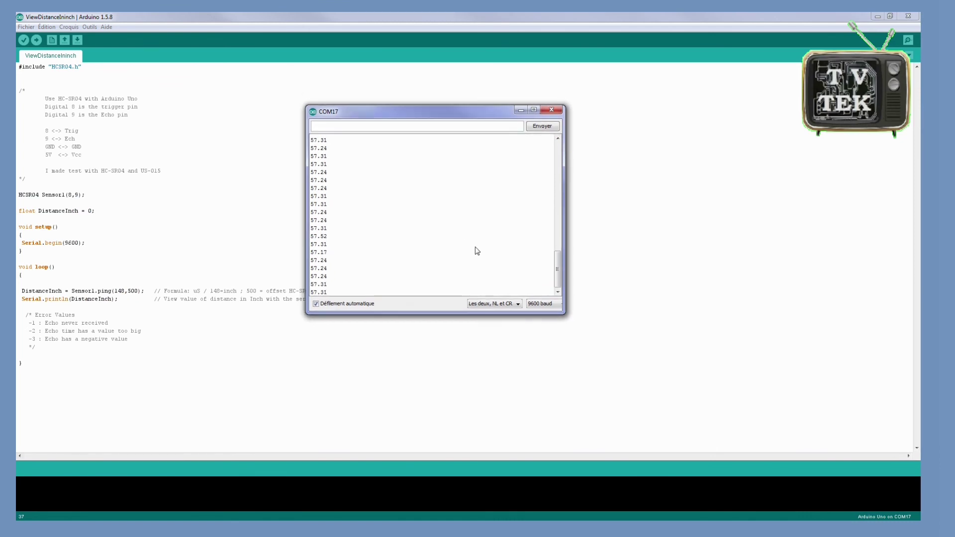